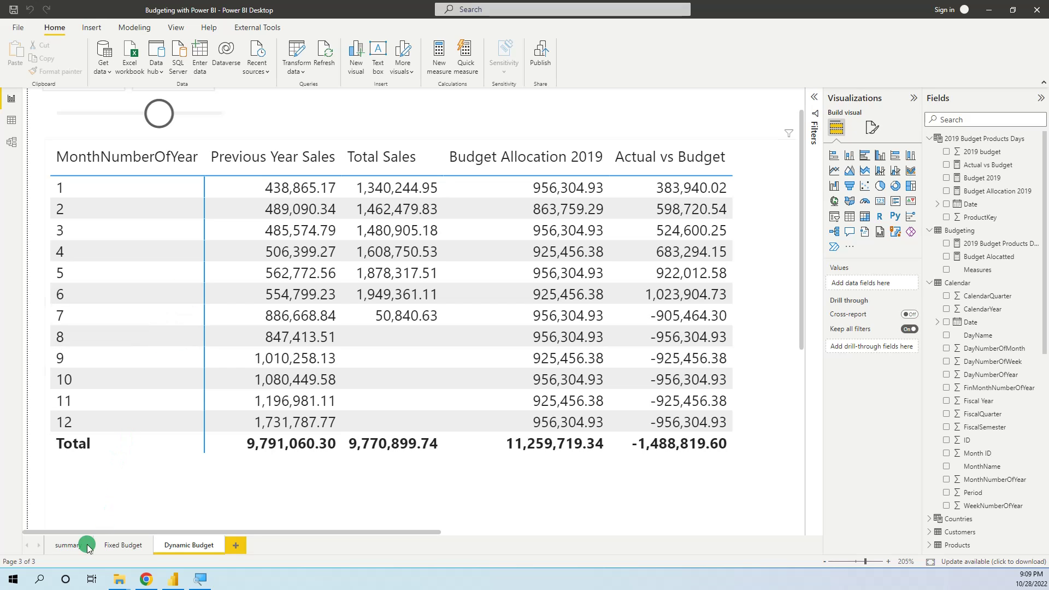
# Step: Review the summary, Fixed Budget and Dynamic Budget report pages
pyautogui.click(69, 544)
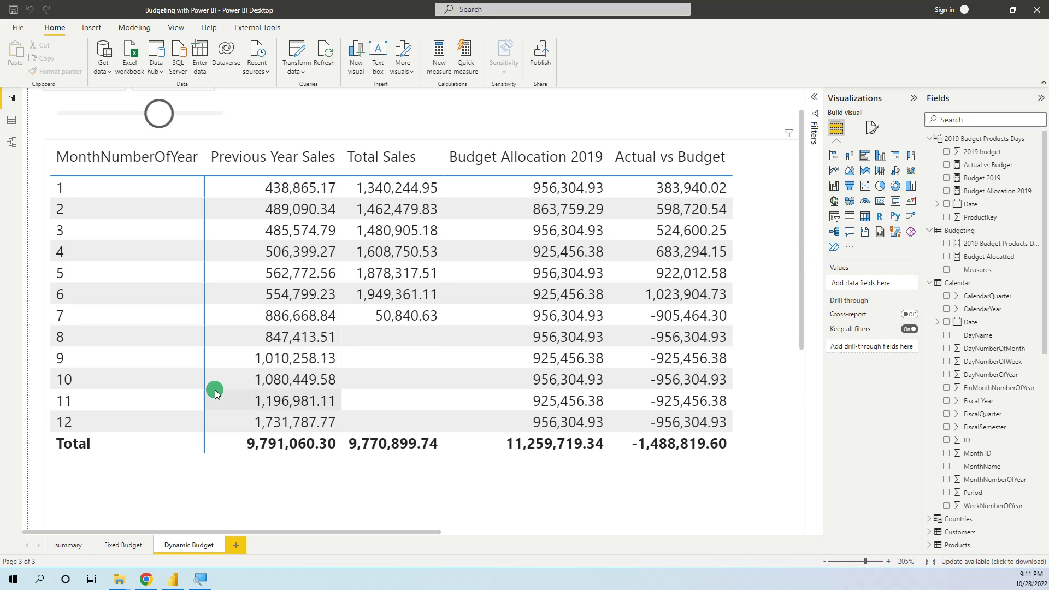
pyautogui.click(130, 545)
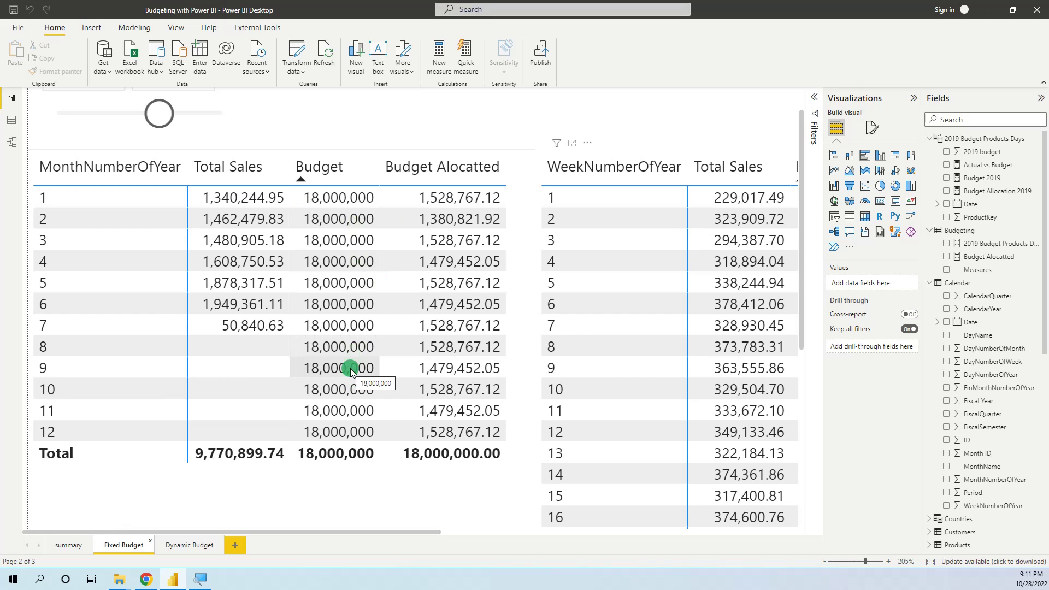
pyautogui.click(195, 548)
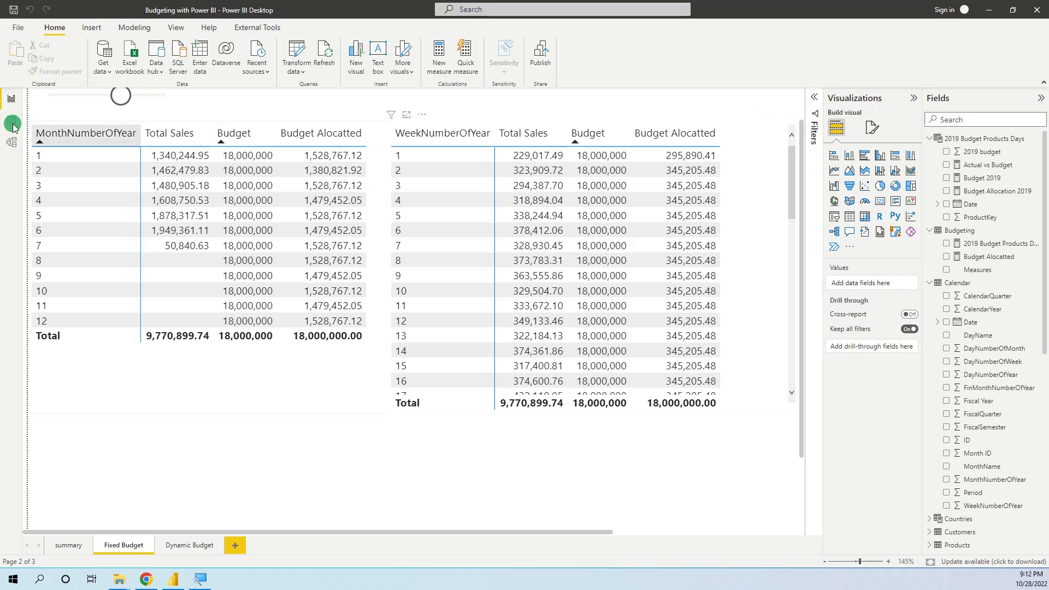
# Step: Locate the tbBudget table in the data model and view its records
pyautogui.click(12, 142)
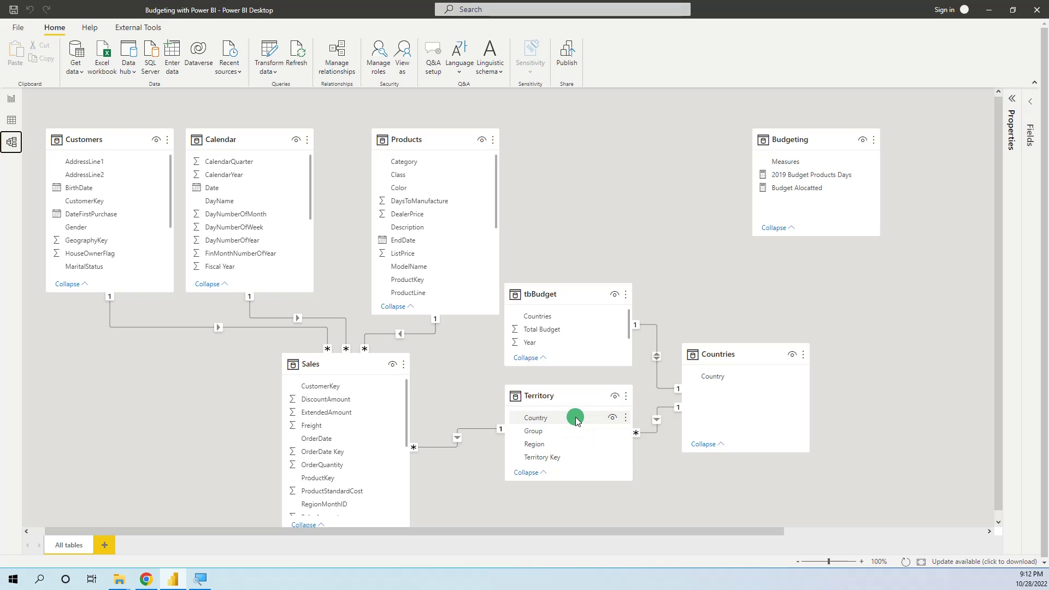
pyautogui.click(574, 296)
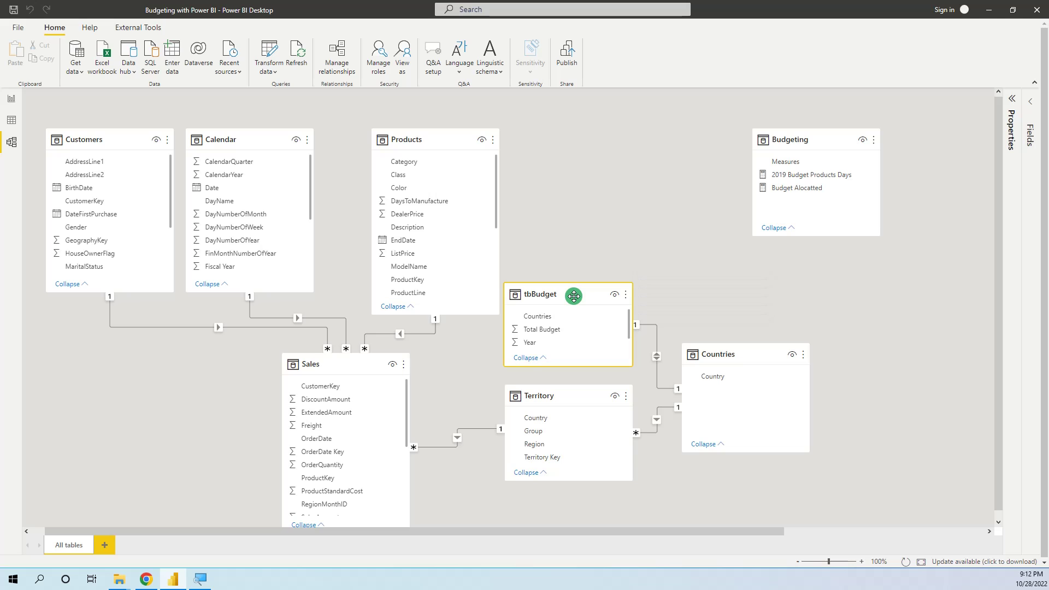
pyautogui.click(11, 120)
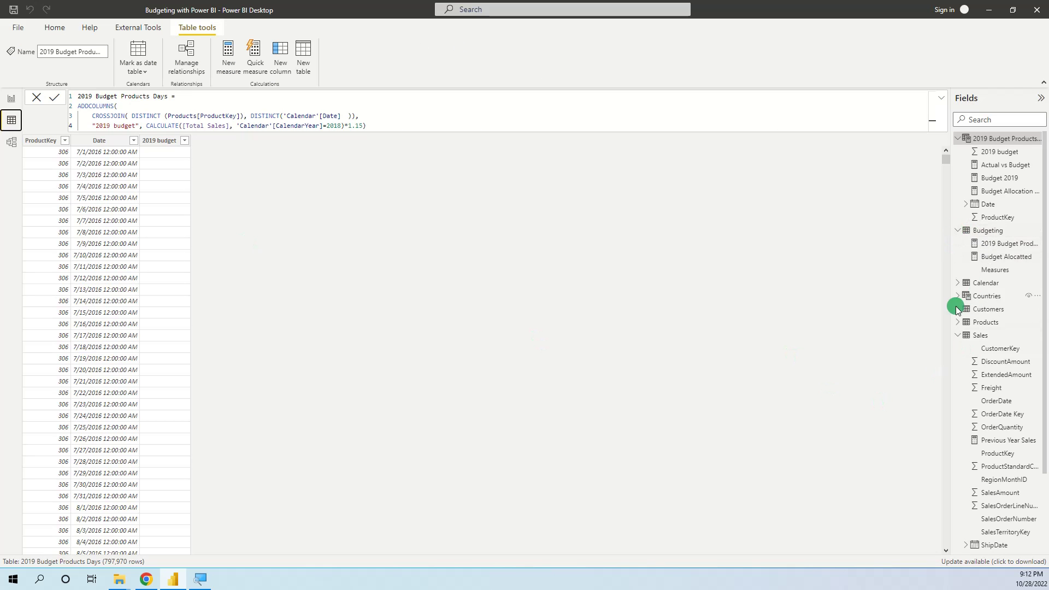
pyautogui.click(957, 336)
pyautogui.click(962, 349)
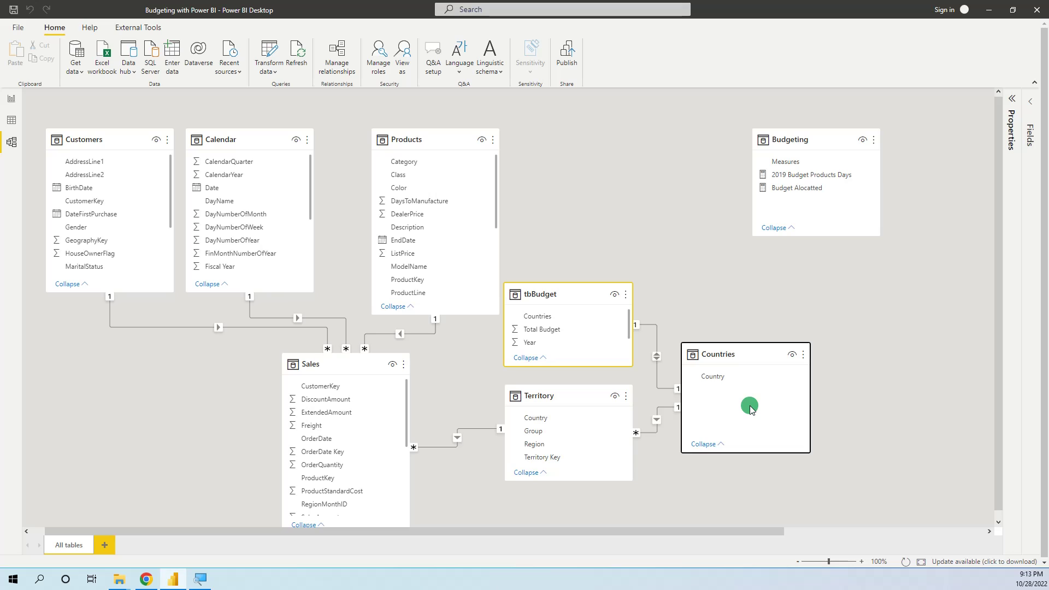
# Step: Examine the model relationships linking the Countries table to tbBudget and Territory
pyautogui.click(754, 352)
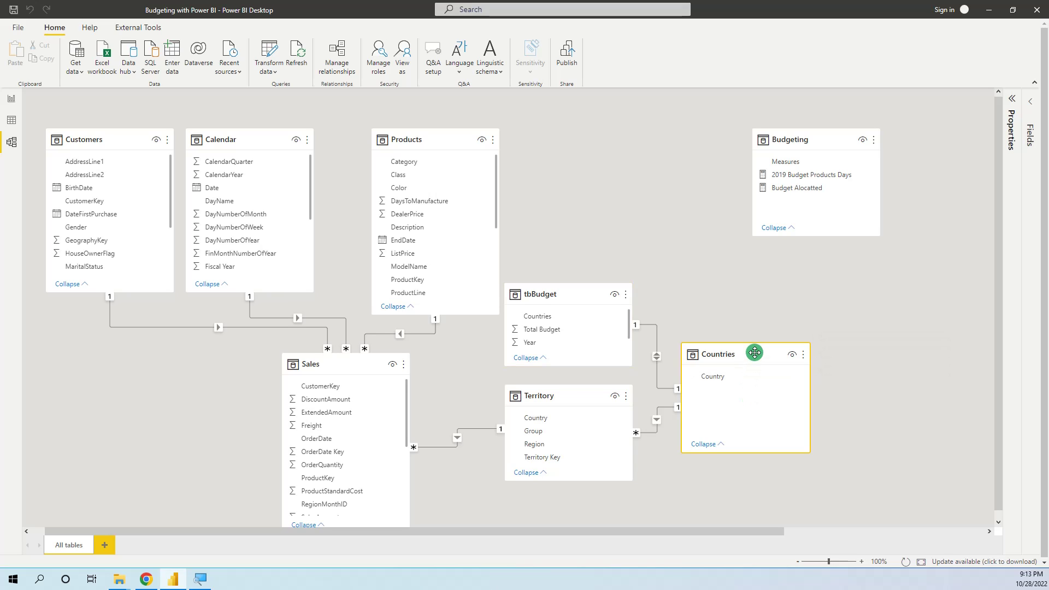
pyautogui.moveTo(758, 353)
pyautogui.moveTo(687, 376); pyautogui.dragTo(654, 339)
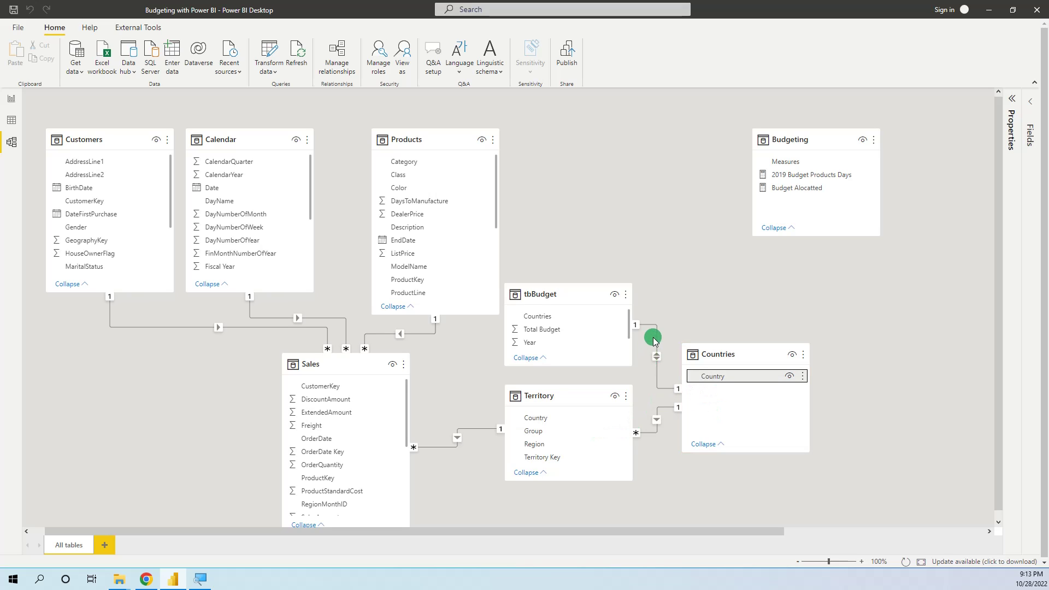
pyautogui.click(656, 339)
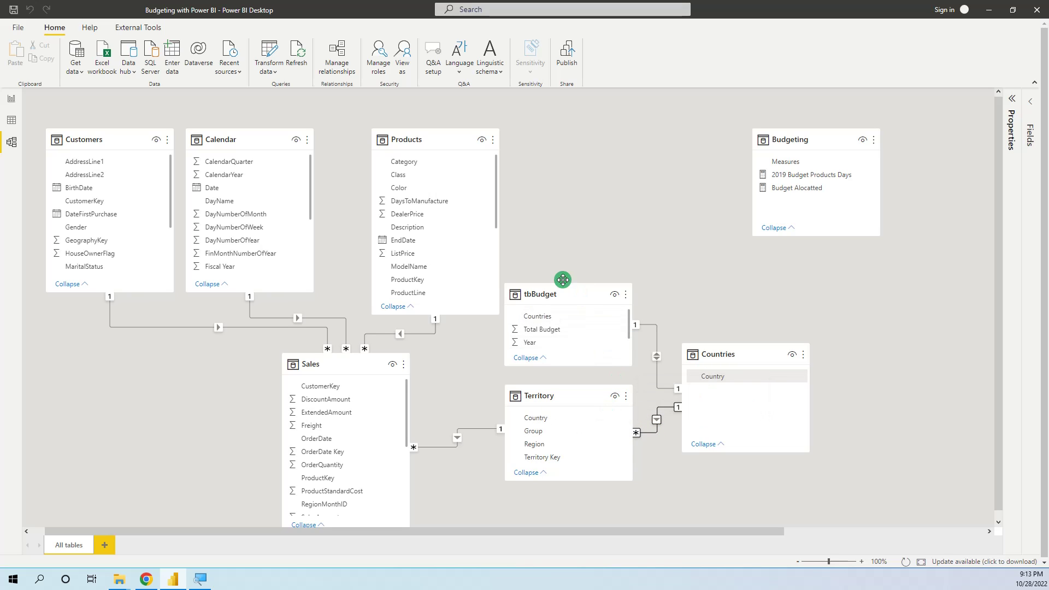
# Step: Inspect the formulas of the Total Sales and Budget measures and compare their columns on the Fixed Budget page
pyautogui.click(10, 119)
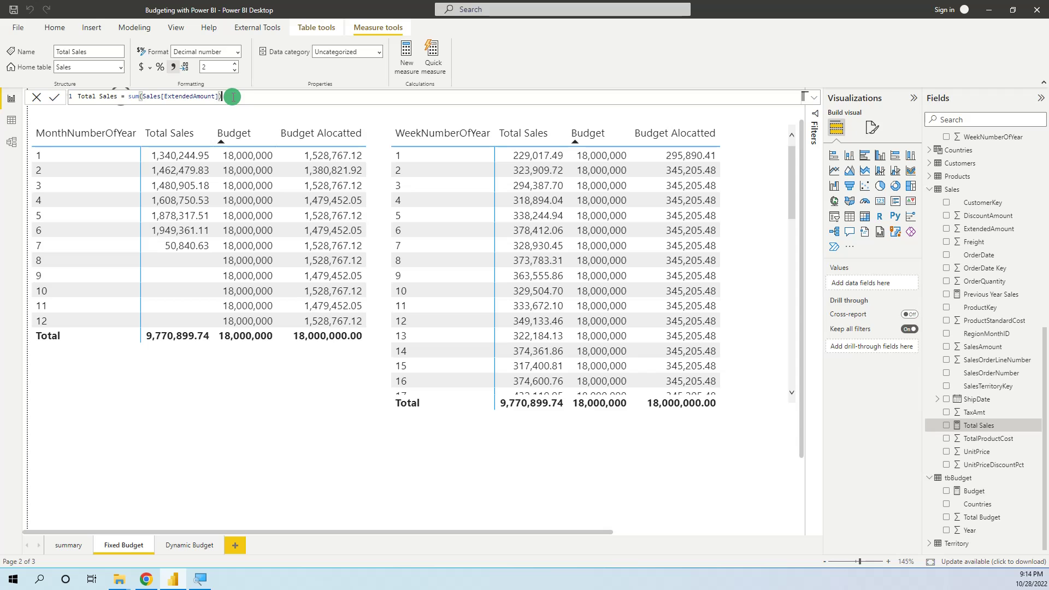
pyautogui.click(962, 481)
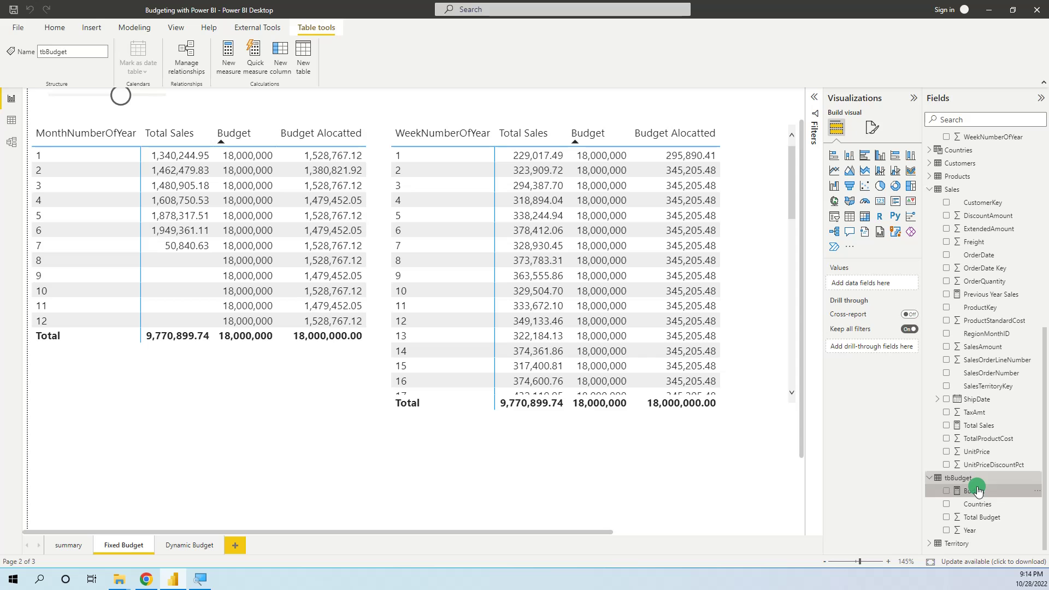
pyautogui.click(977, 491)
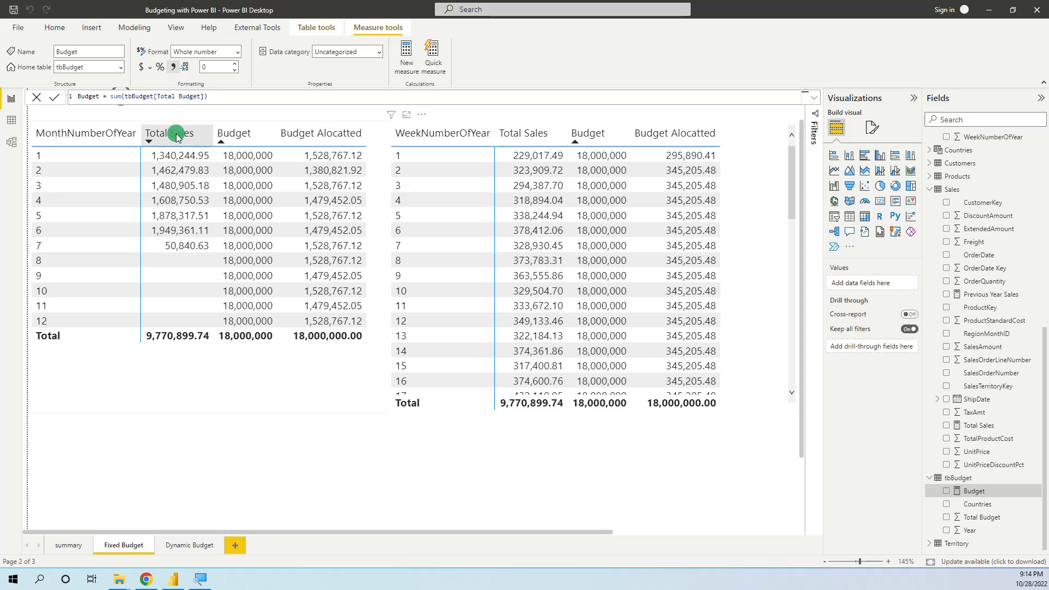
pyautogui.click(224, 140)
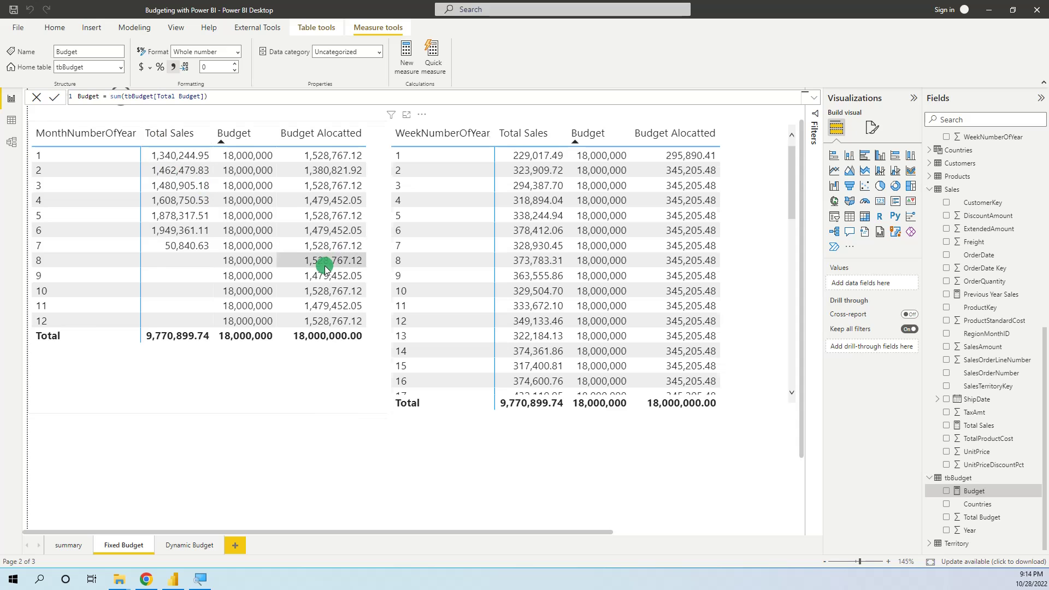
# Step: Open the Budget Alocatted measure in the Budgeting table and examine its formula
pyautogui.scroll(1, 210, 218)
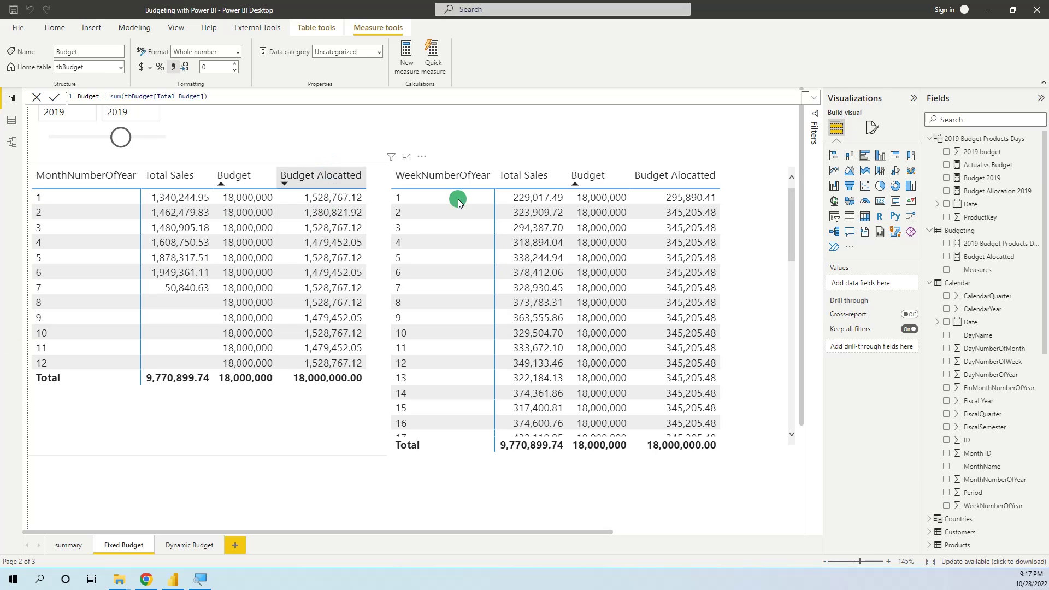
pyautogui.click(1001, 258)
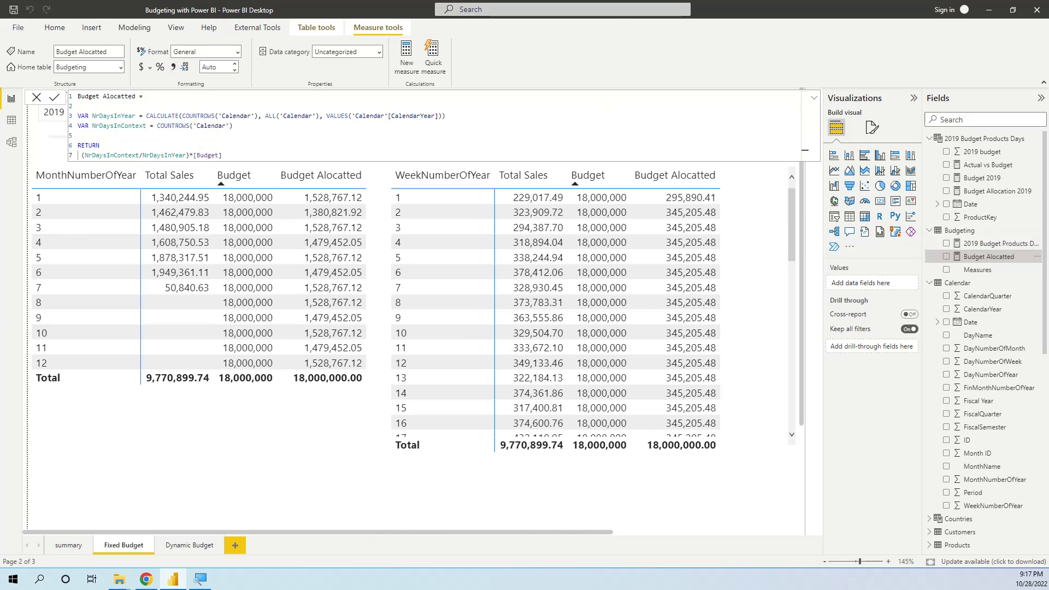
pyautogui.click(88, 105)
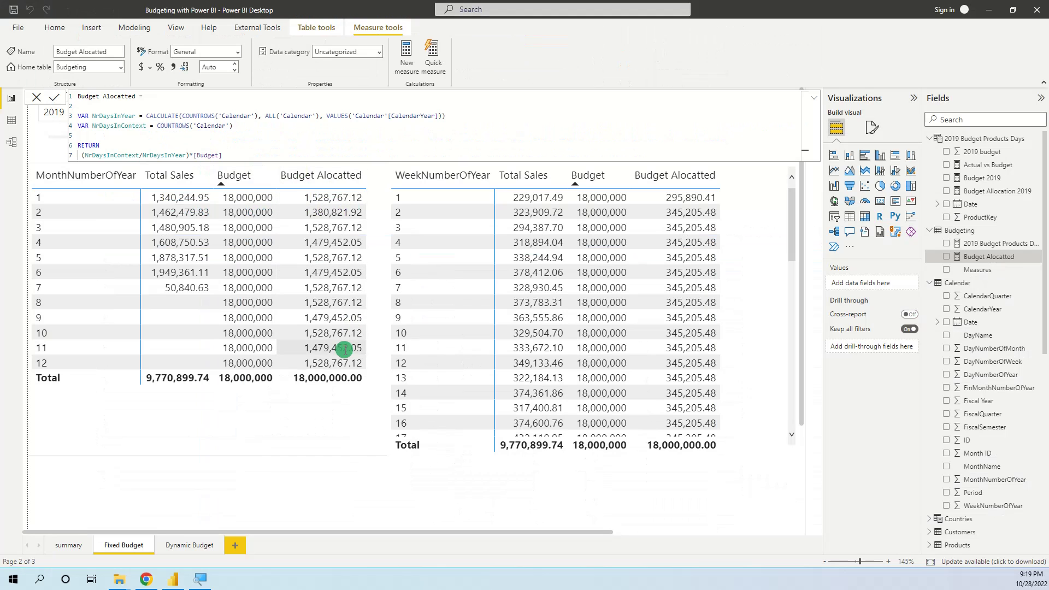
# Step: Replace WeekNumberOfYear with the Calendar table's Date hierarchy in the rows of the weekly matrix
pyautogui.click(341, 240)
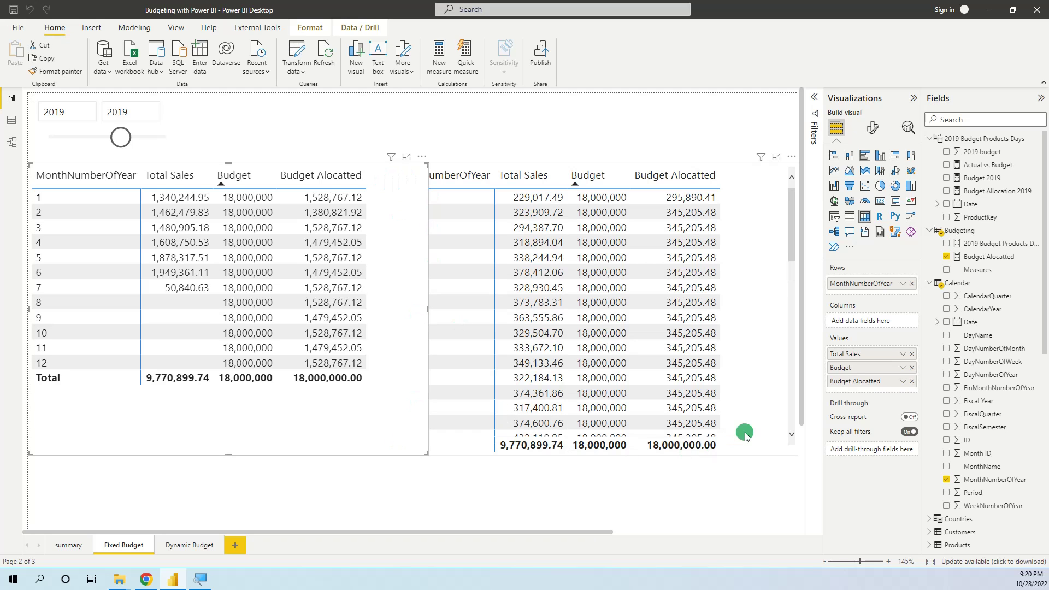
pyautogui.click(765, 423)
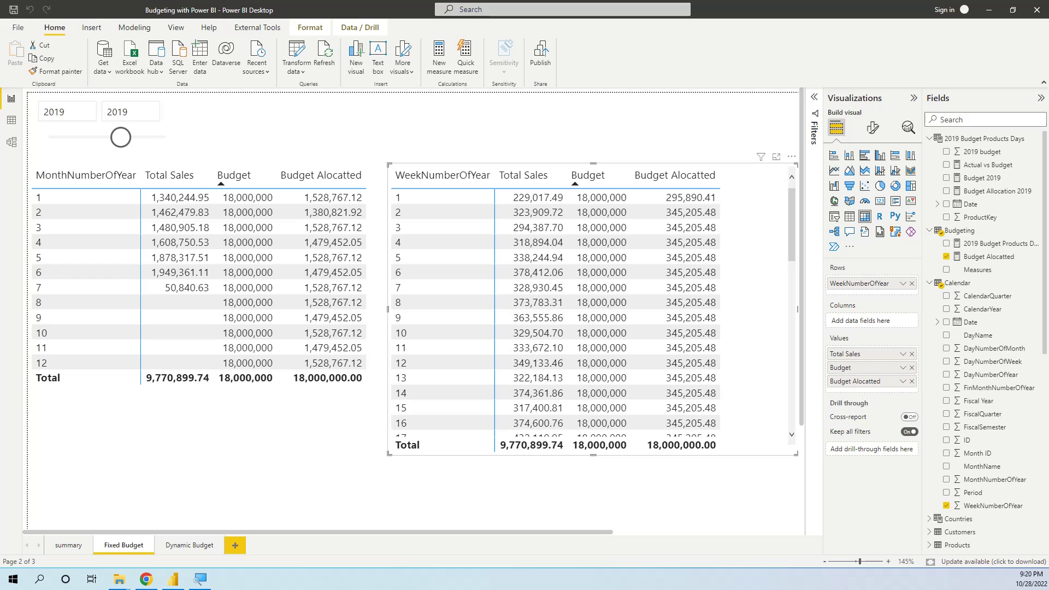
pyautogui.click(911, 284)
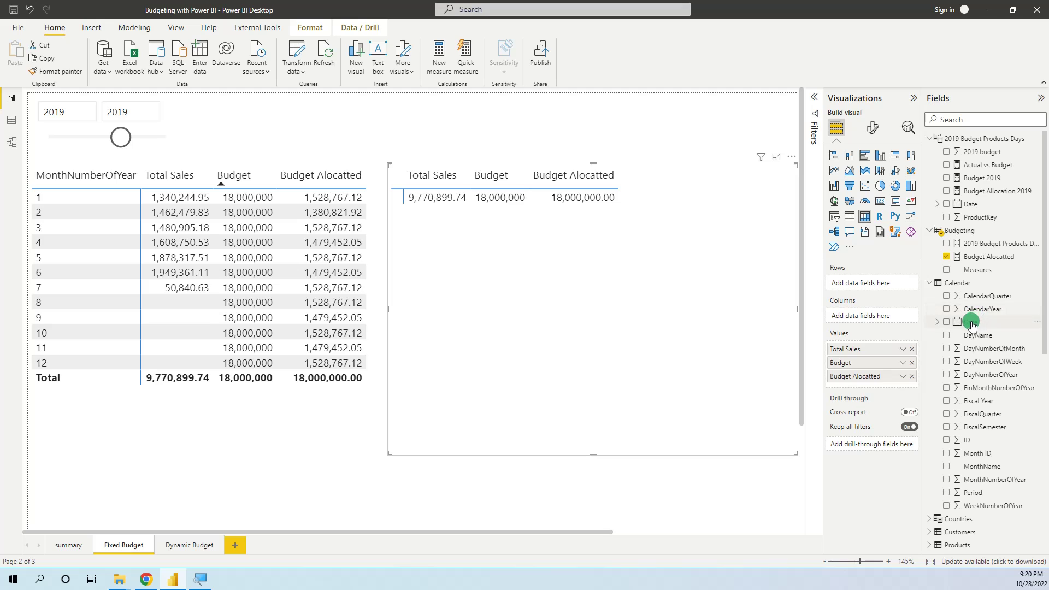
pyautogui.moveTo(972, 324); pyautogui.dragTo(886, 283)
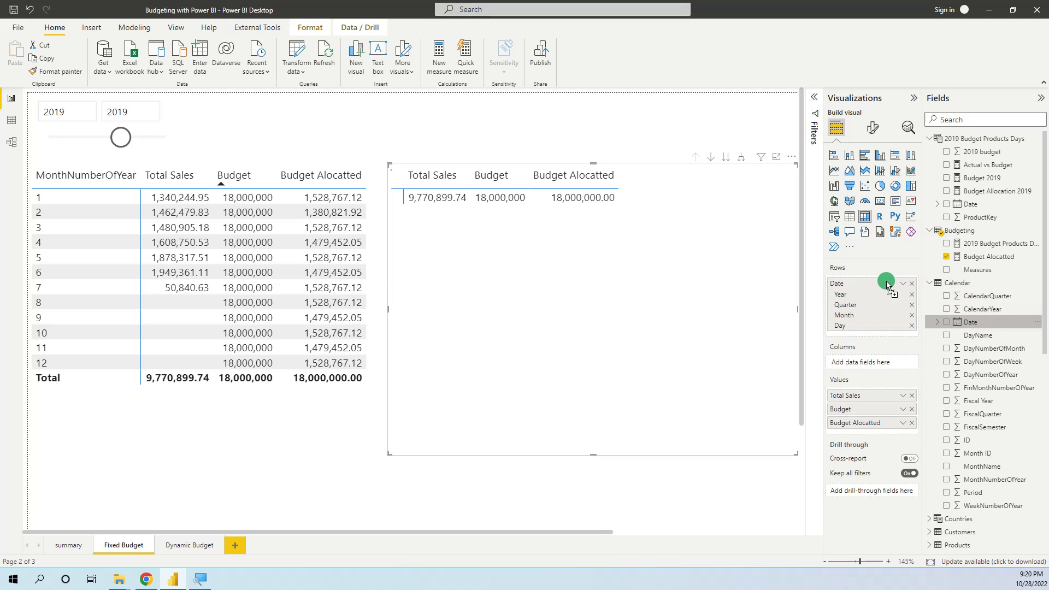
# Step: Expand 2019 in the date matrix down to the individual January days and review the daily allocated budget
pyautogui.click(400, 199)
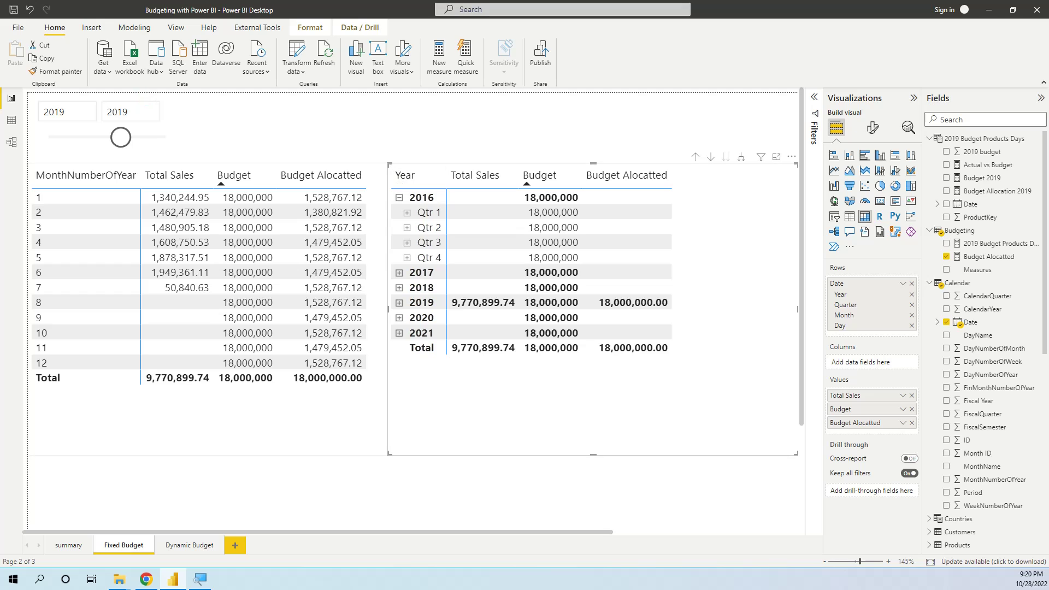
pyautogui.click(399, 302)
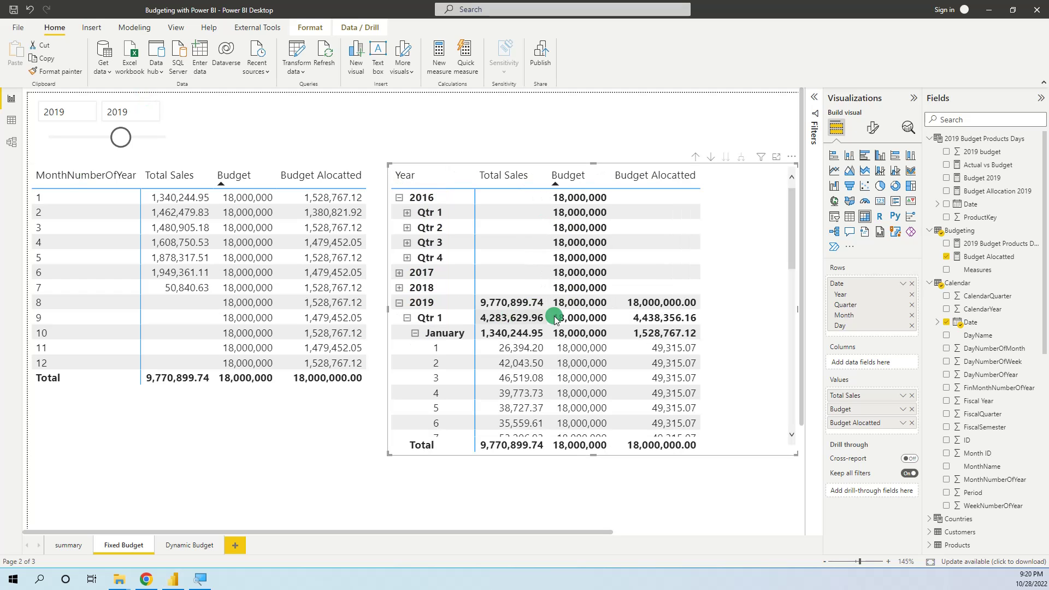
pyautogui.scroll(-2, 794, 230)
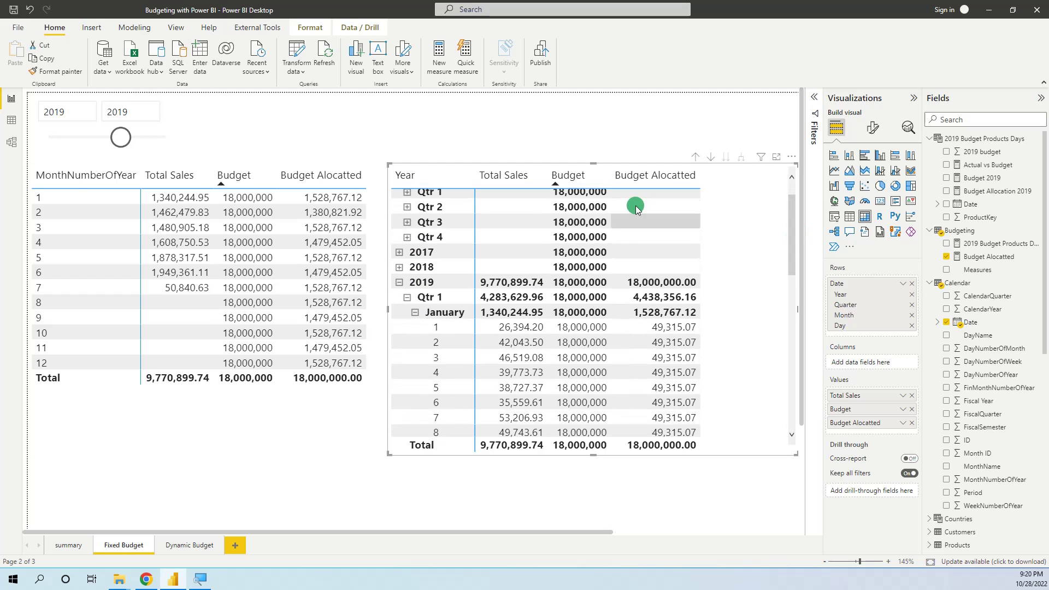
pyautogui.scroll(-5, 470, 322)
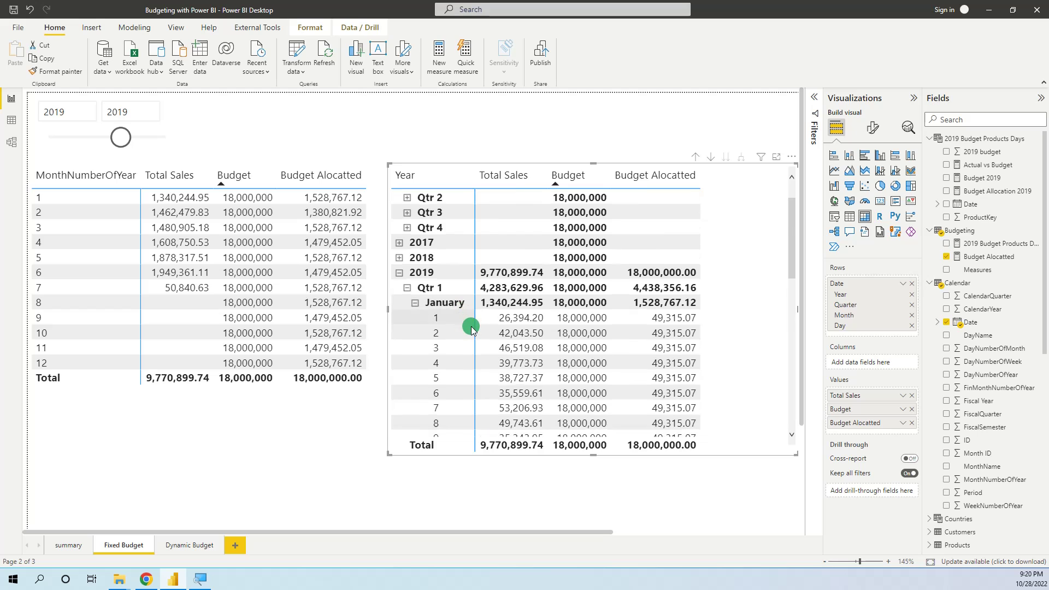
pyautogui.scroll(5, 471, 326)
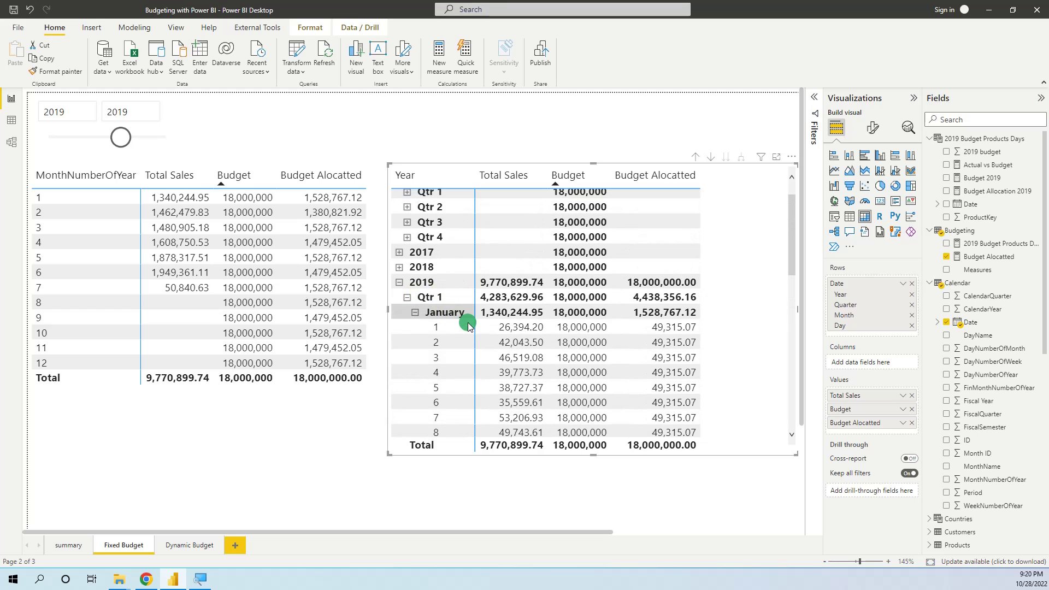
pyautogui.scroll(-5, 675, 336)
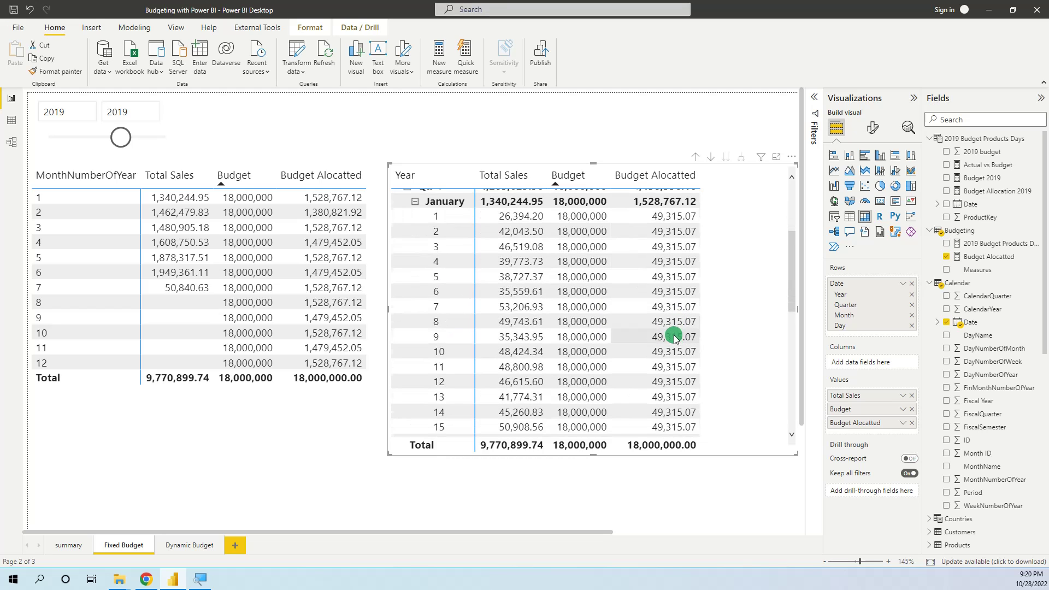
pyautogui.scroll(5, 675, 336)
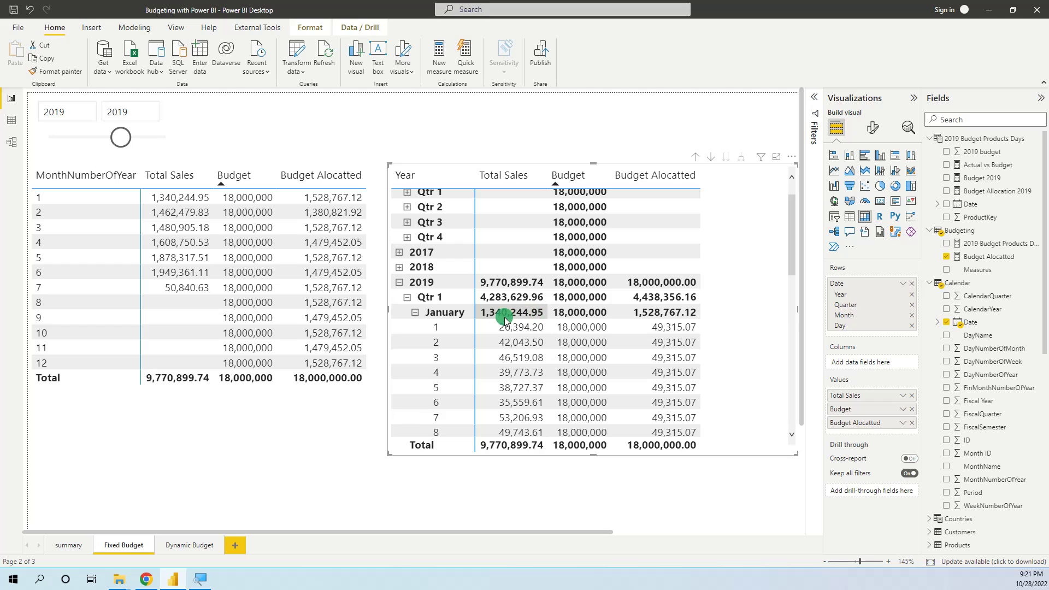
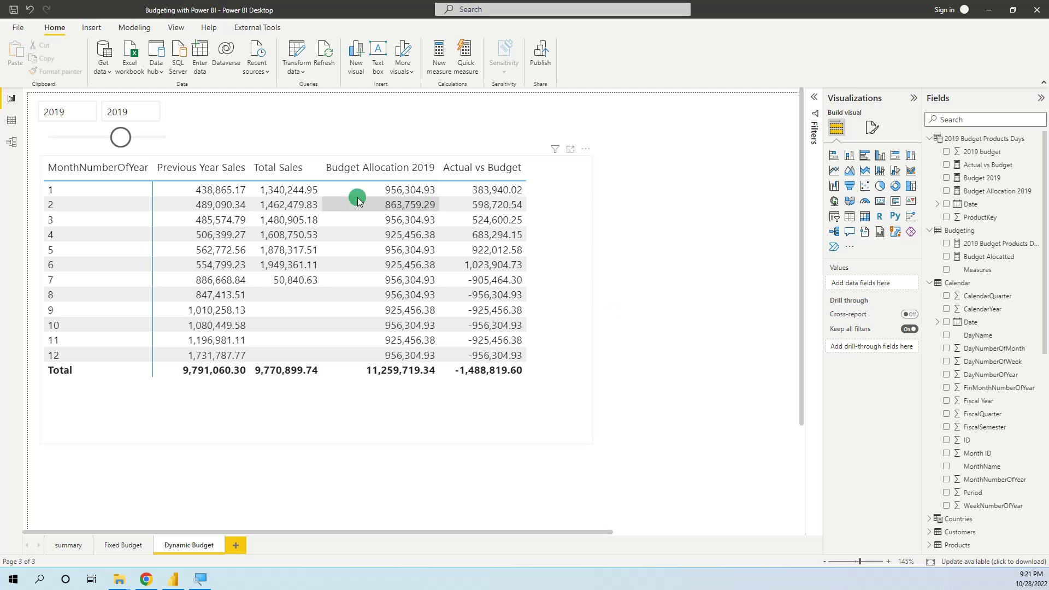
# Step: Review the summary page's monthly sales by year and the formula and rows of the 2019 Budget Products Days table
pyautogui.click(71, 547)
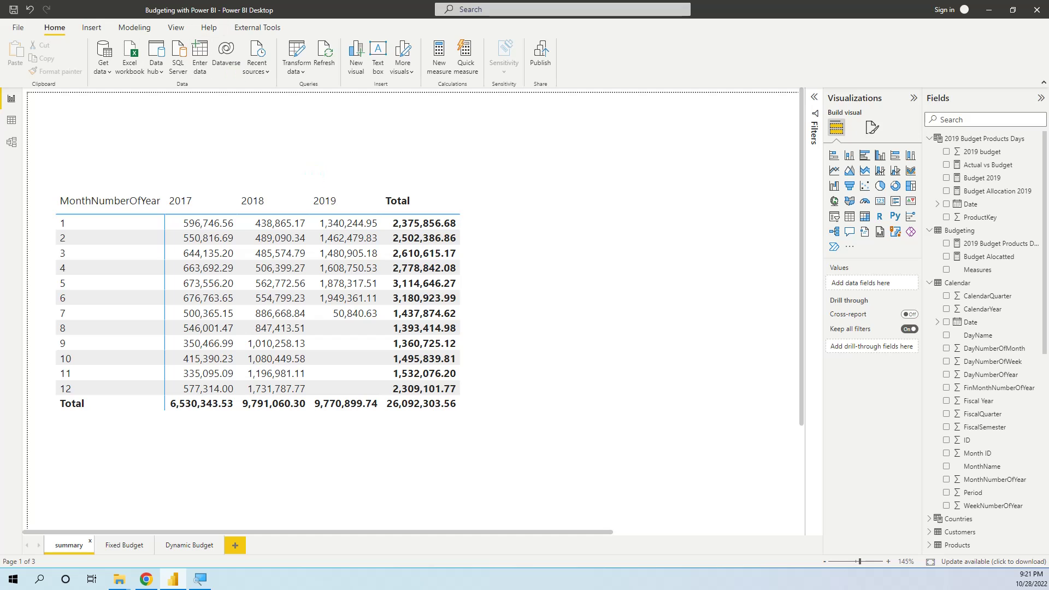
pyautogui.click(984, 138)
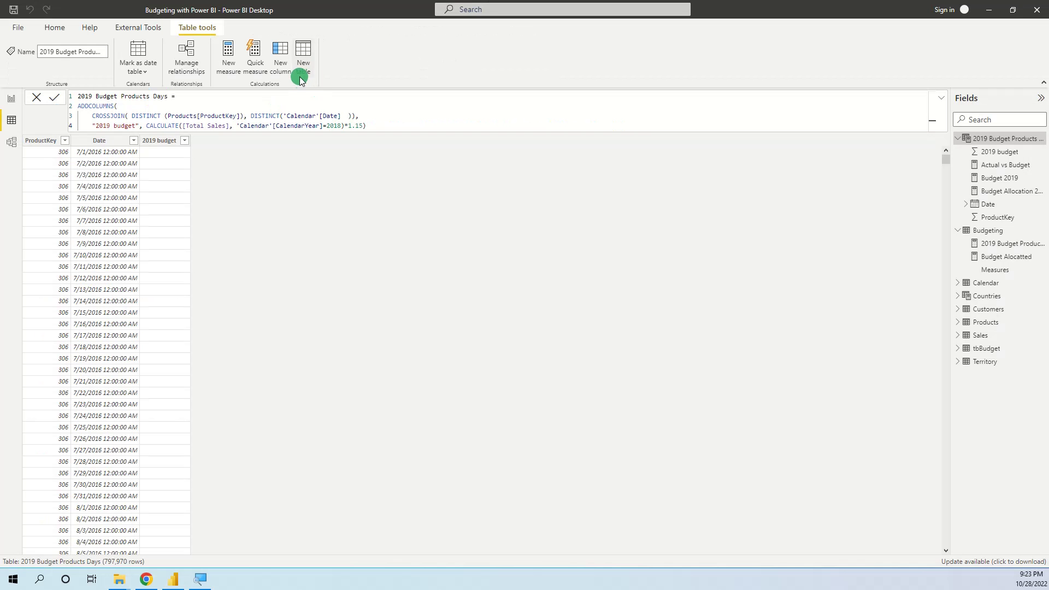
pyautogui.click(77, 141)
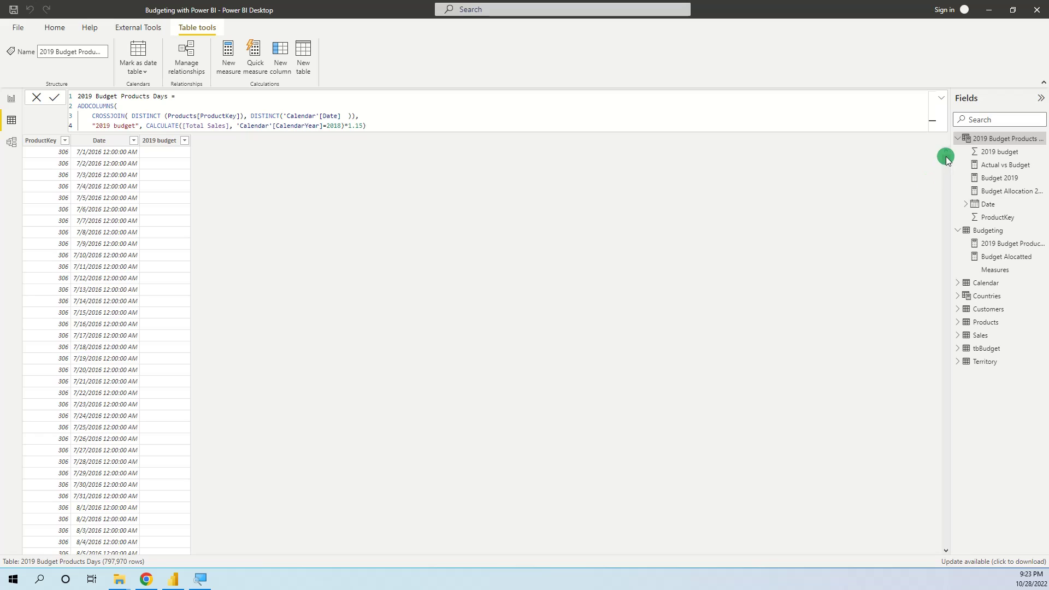
pyautogui.moveTo(946, 156); pyautogui.dragTo(958, 553)
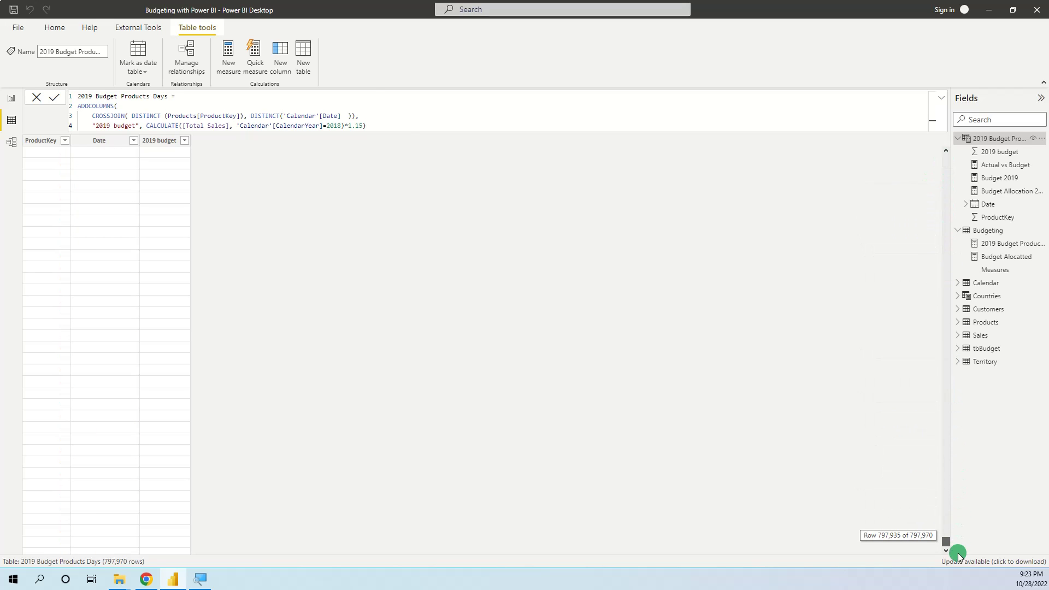
pyautogui.scroll(14, 60, 307)
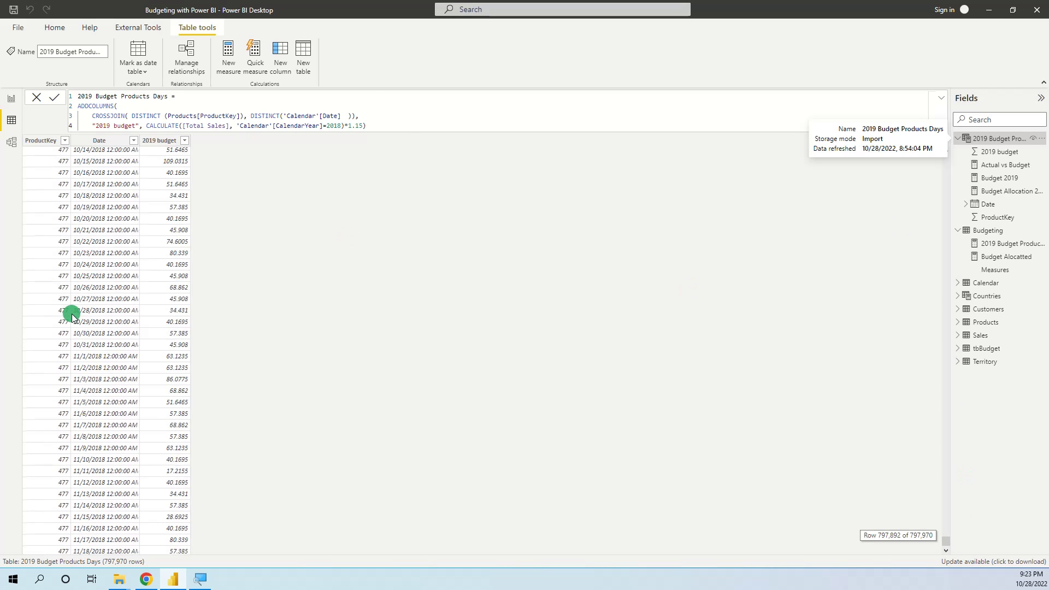
pyautogui.scroll(20, 140, 304)
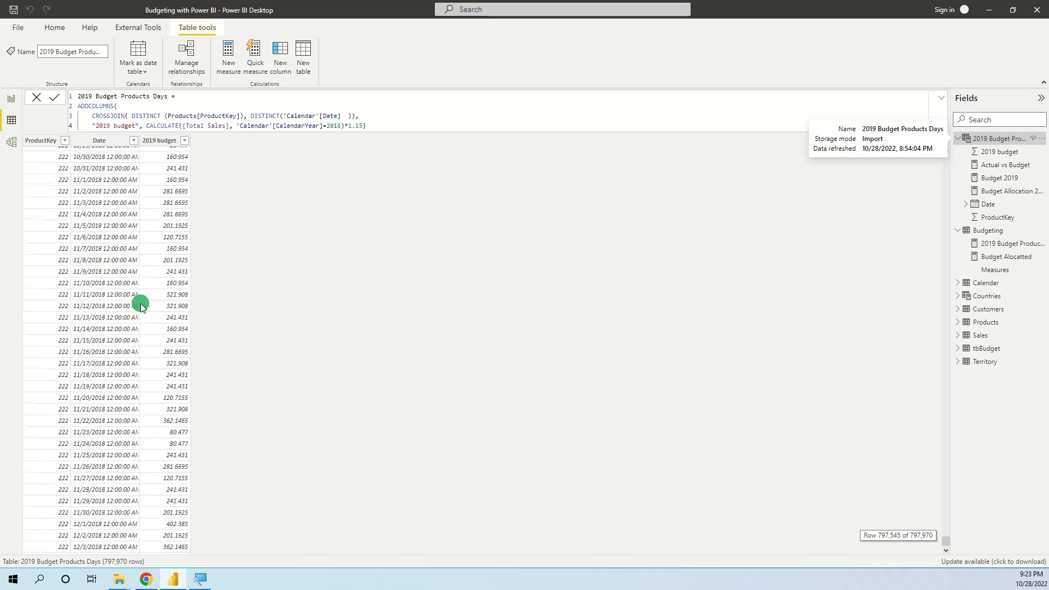
# Step: Return to the report and examine the Budget 2019 measure's formula and the monthly matrix on the Dynamic Budget page
pyautogui.scroll(3, 140, 304)
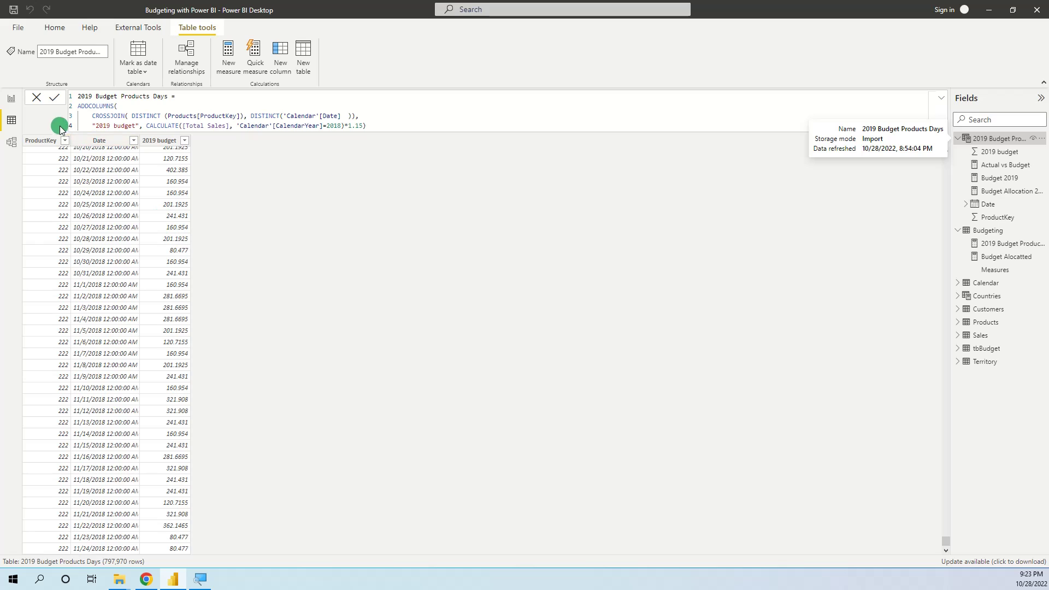
pyautogui.click(10, 98)
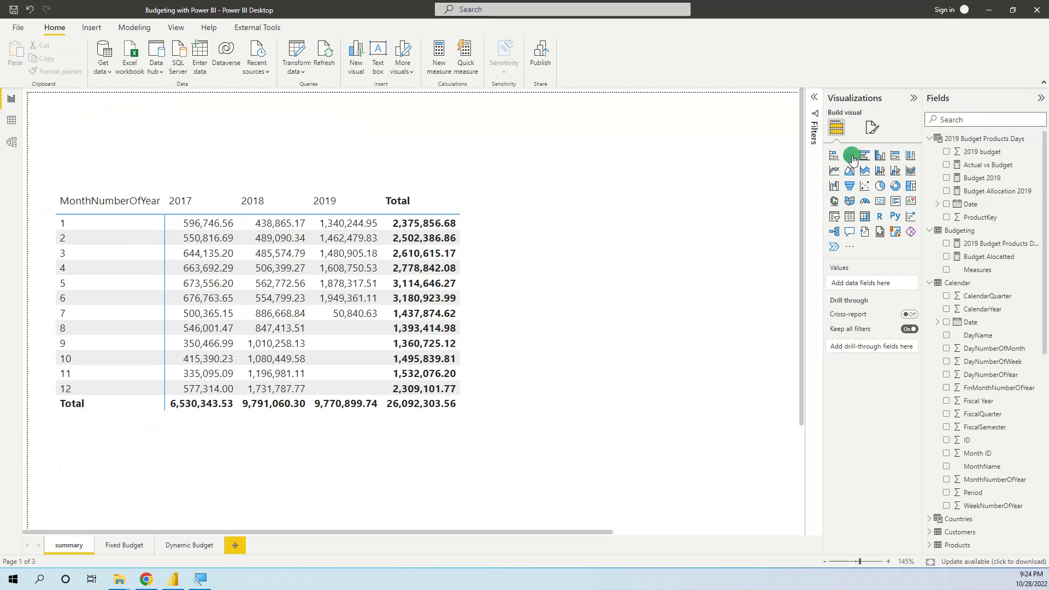
pyautogui.click(984, 178)
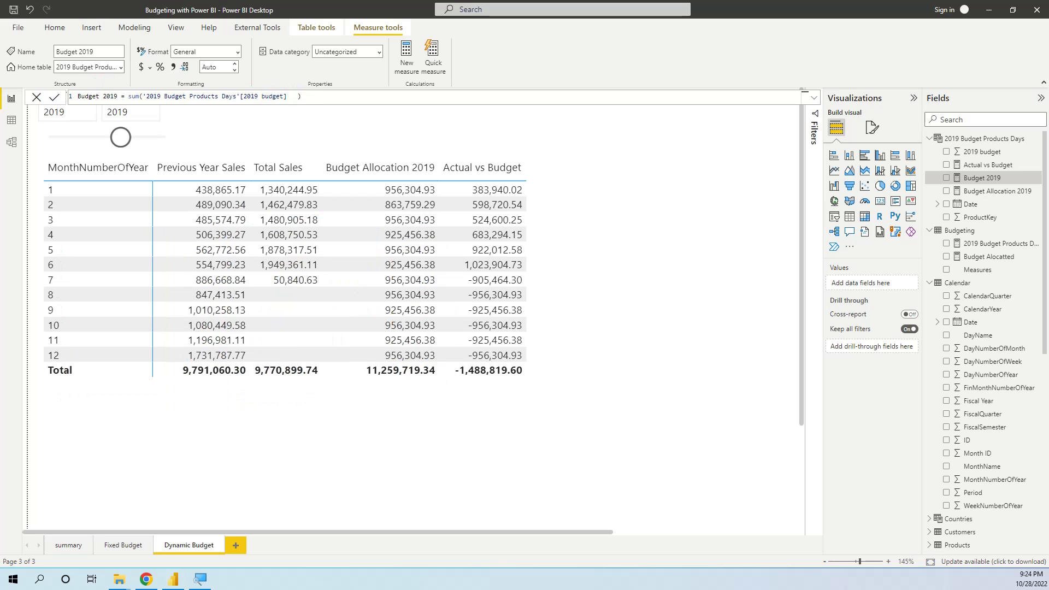
pyautogui.click(224, 132)
pyautogui.click(198, 339)
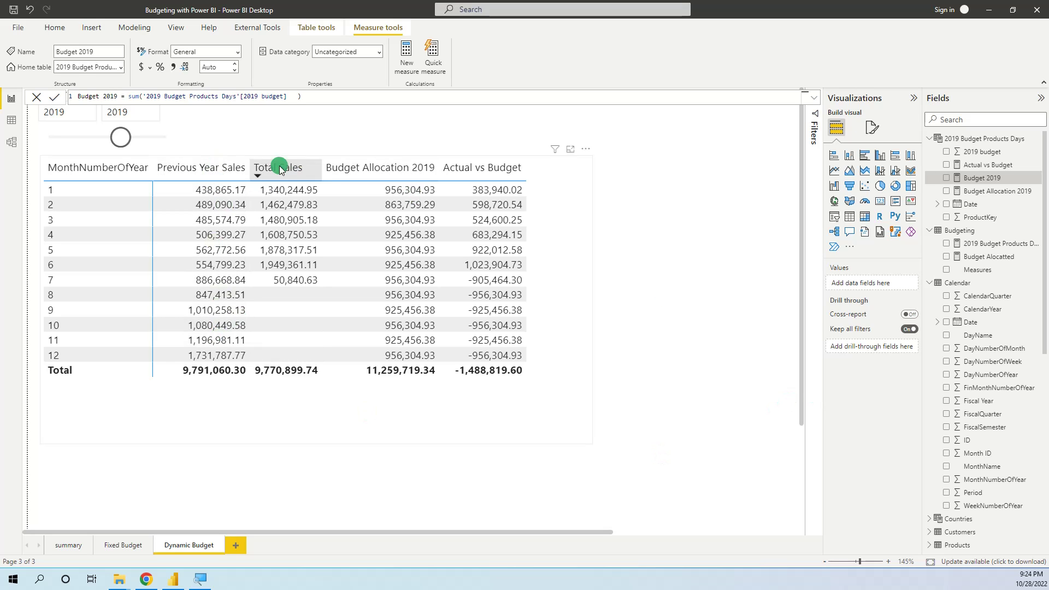
# Step: Examine the Previous Year Sales measure in the Sales table and compare the Dynamic Budget matrix with the summary page's yearly sales
pyautogui.click(930, 282)
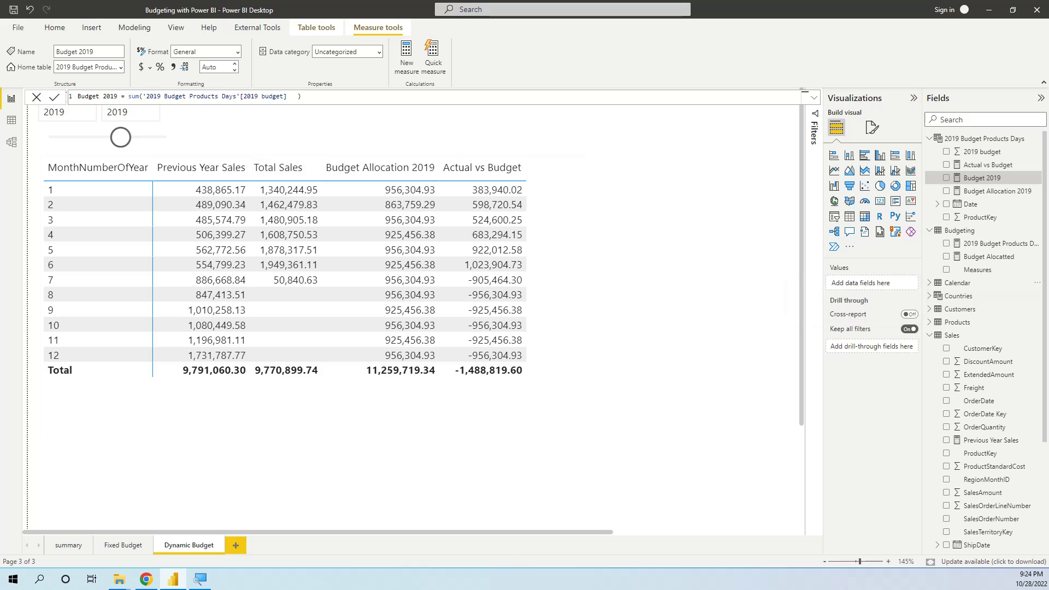
pyautogui.click(148, 97)
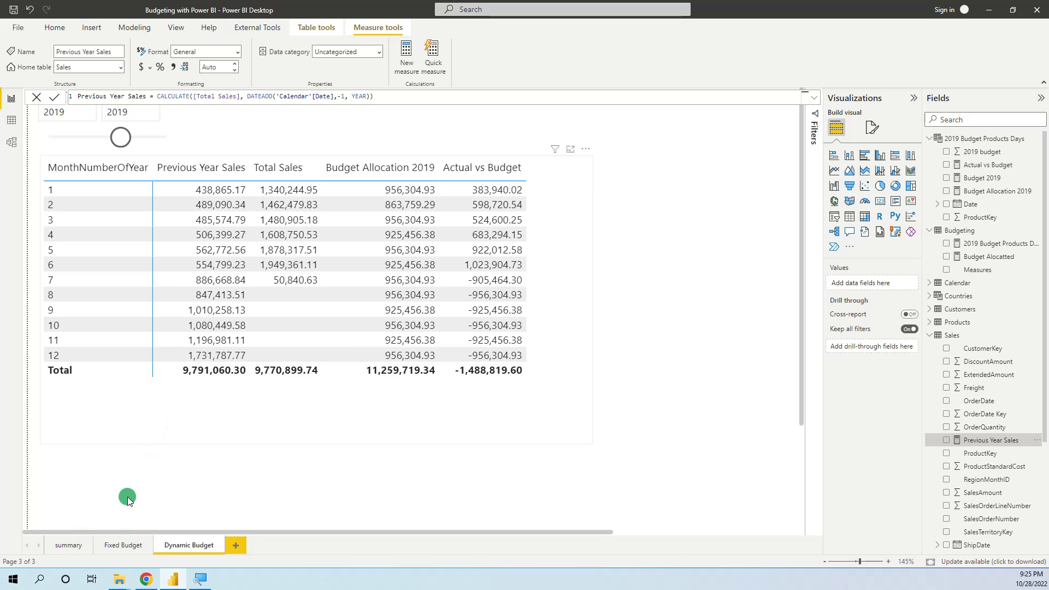
pyautogui.click(65, 545)
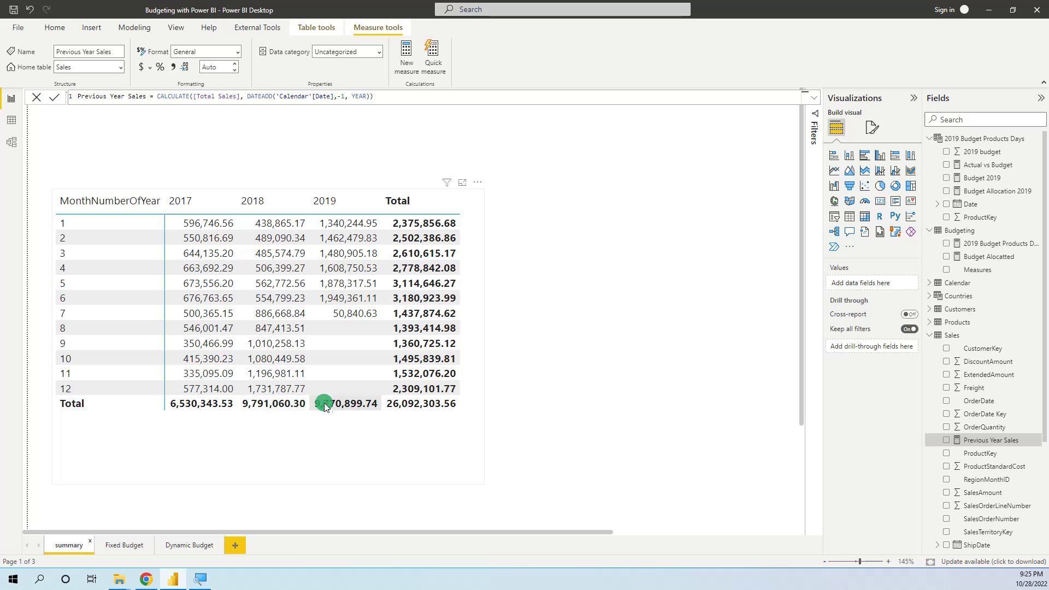
pyautogui.click(188, 546)
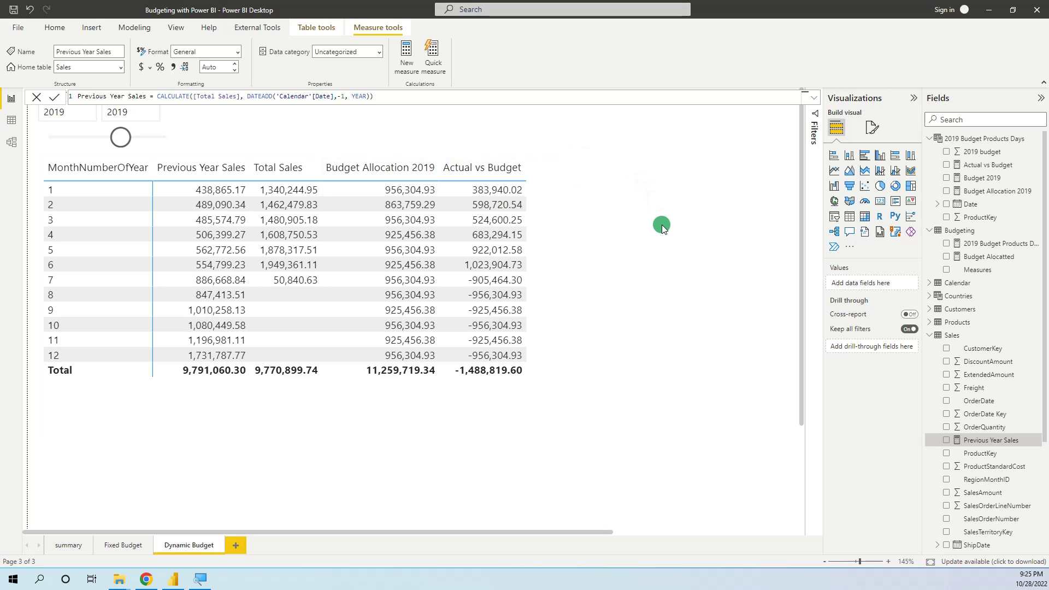
# Step: Examine the formulas of the Budget Allocation 2019, Budget 2019 and Actual vs Budget measures in the 2019 Budget Products Days table
pyautogui.click(1011, 194)
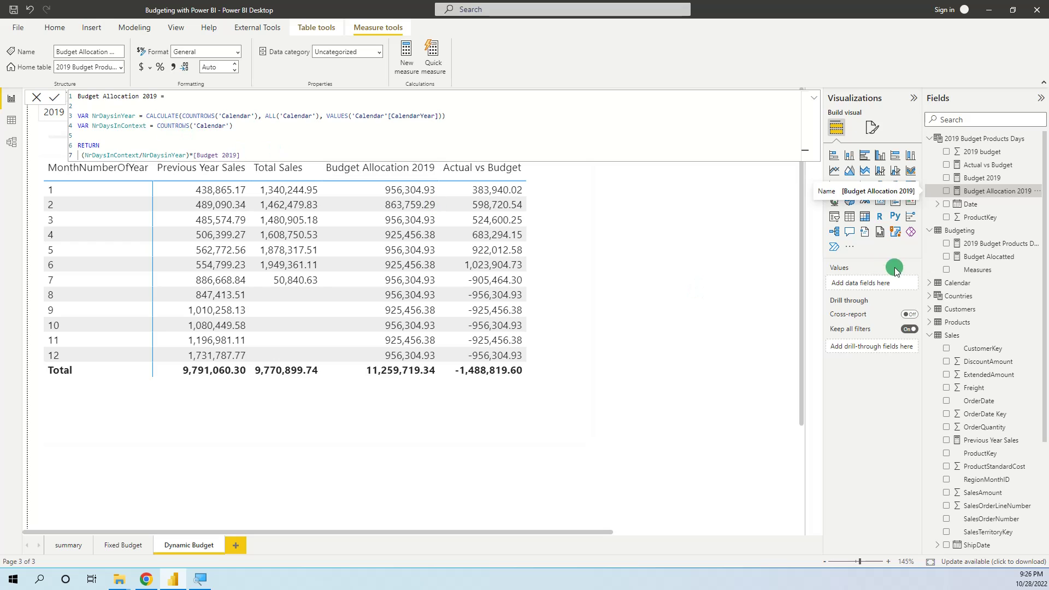
pyautogui.click(984, 178)
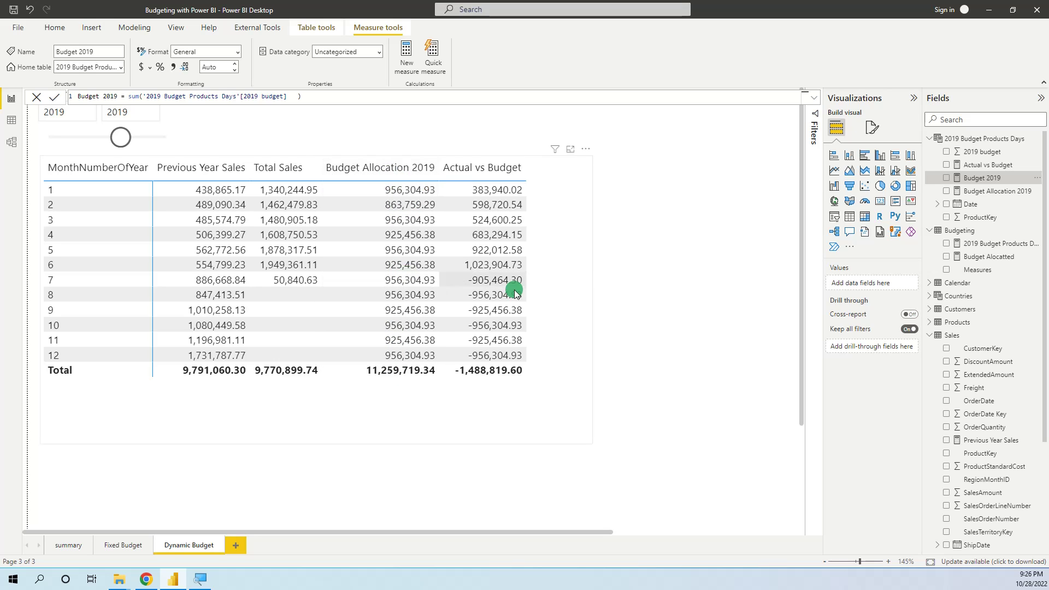
pyautogui.click(989, 165)
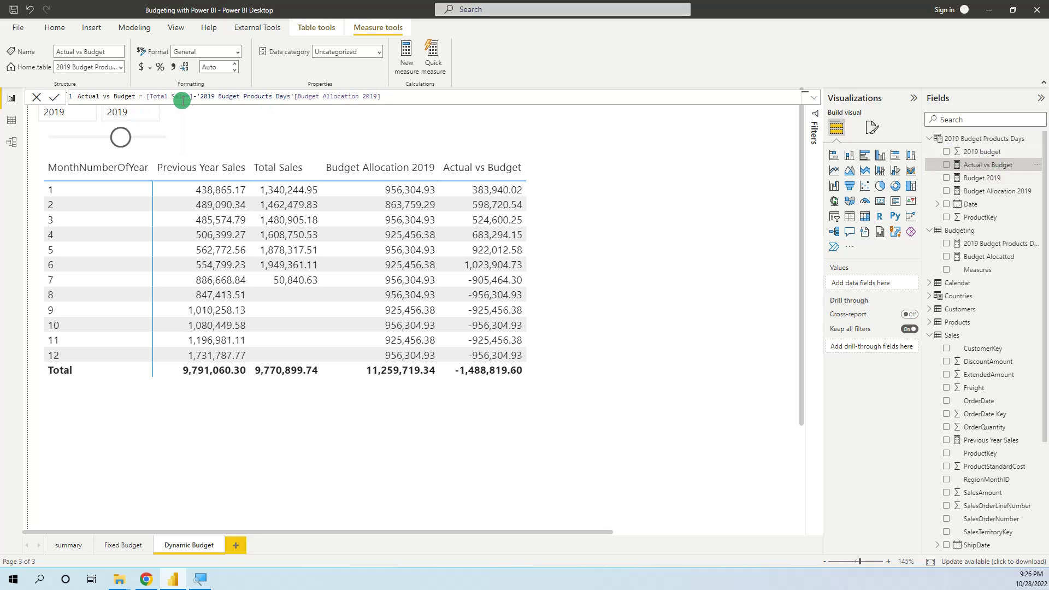